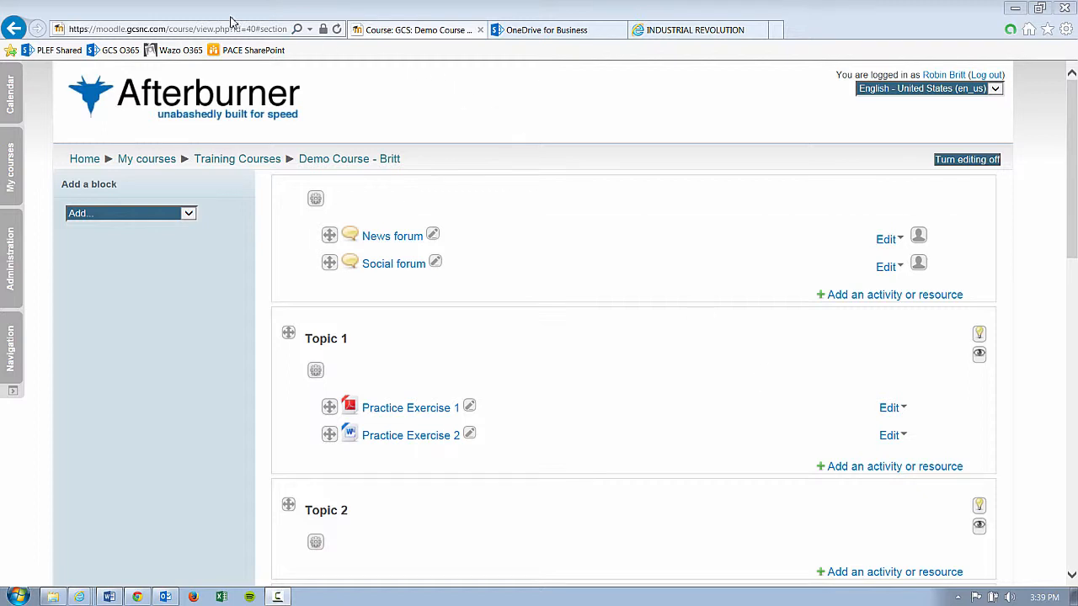
Copy the web address of the Industrial Revolution article page
click(195, 31)
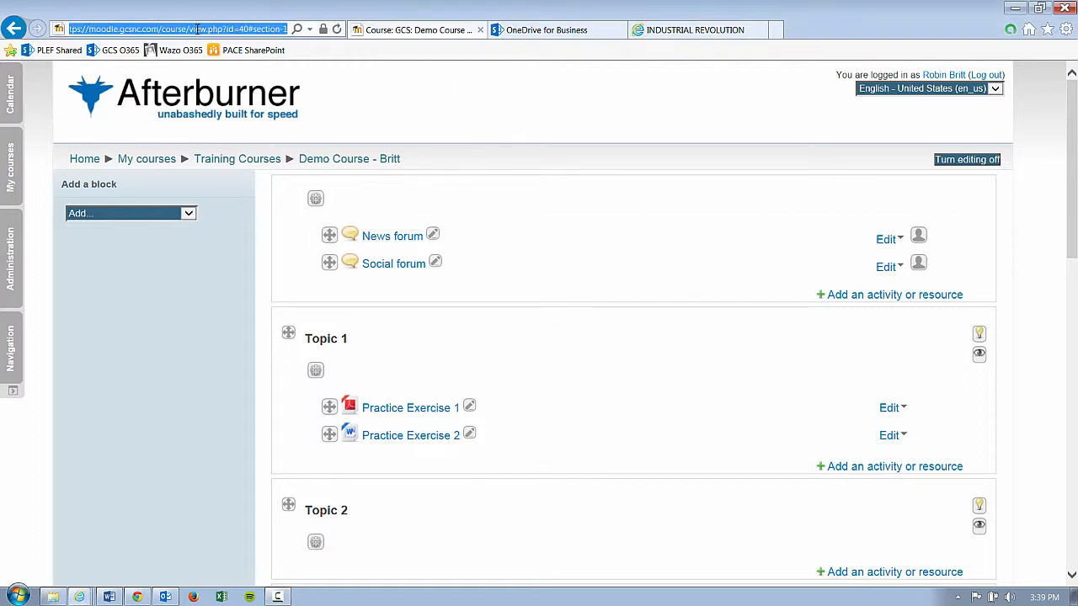
click(680, 32)
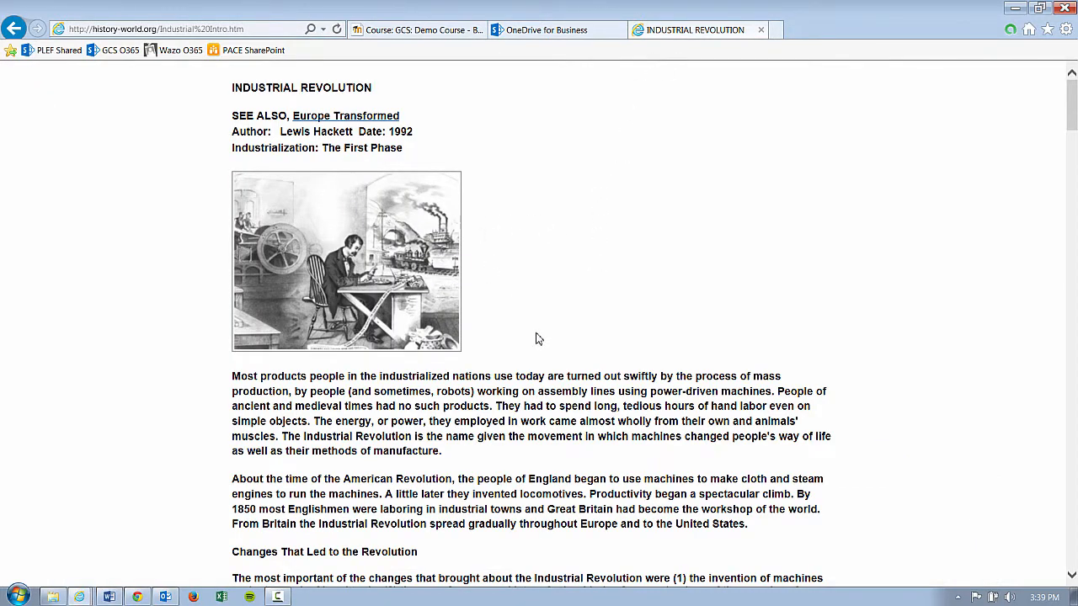
click(199, 30)
key(ctrl+c)
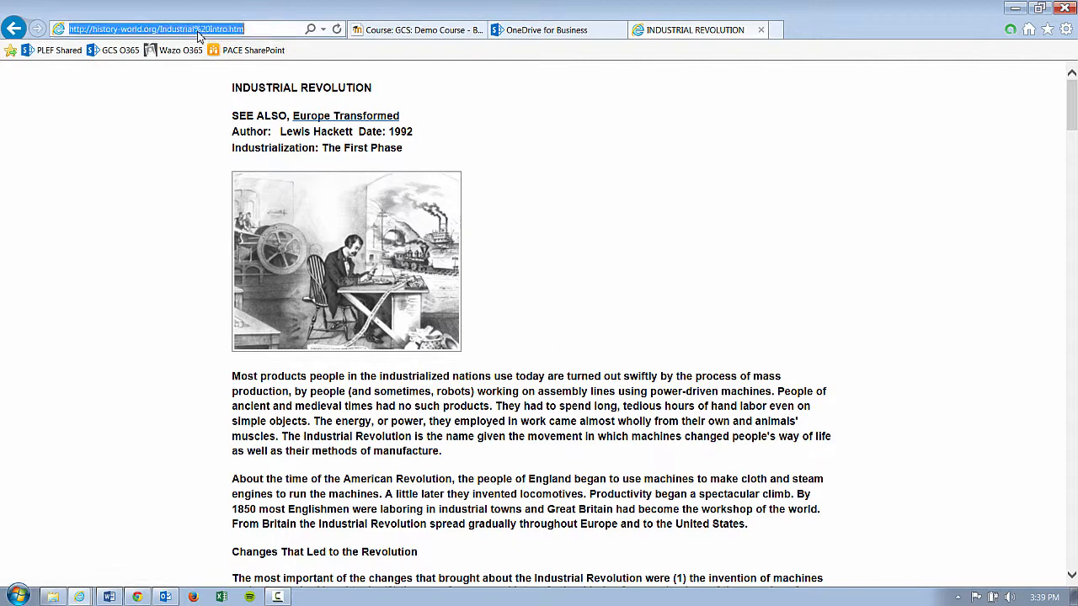
right_click(199, 32)
click(232, 72)
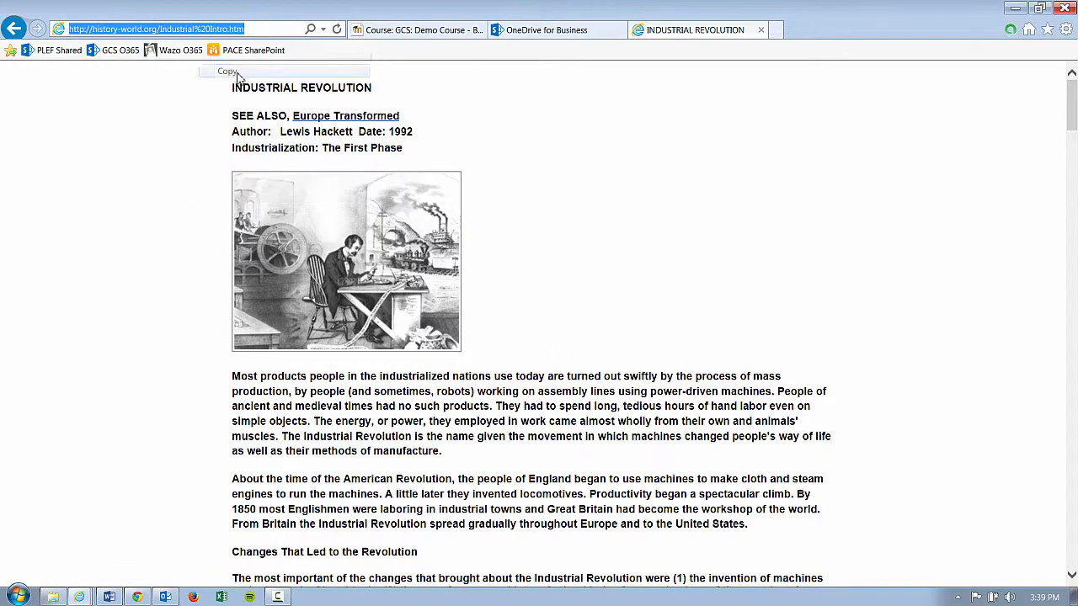
Start adding a new URL resource to Topic 1 of the Moodle demo course
click(379, 32)
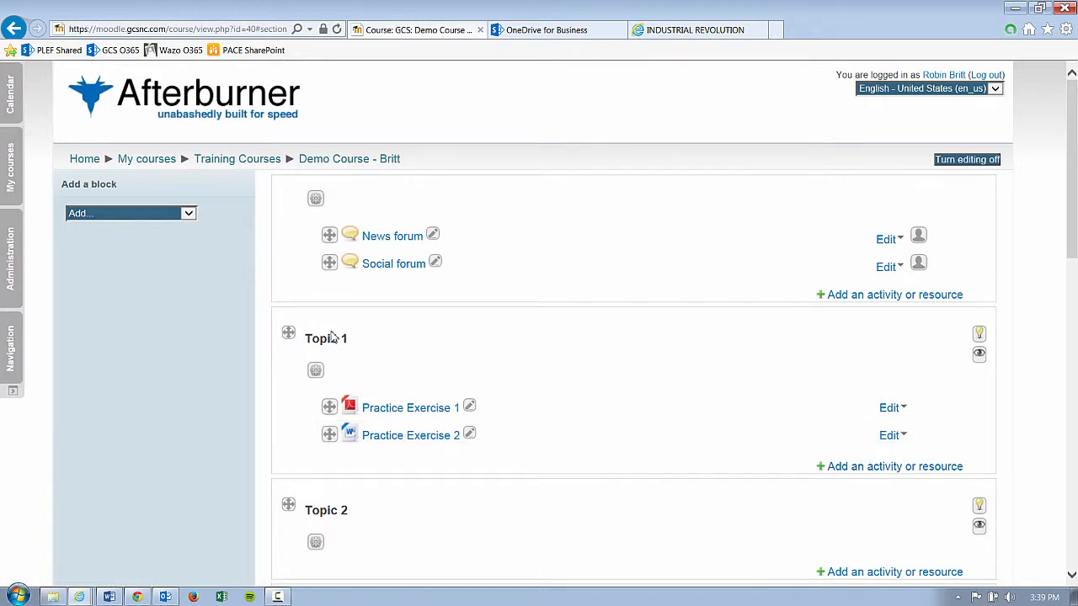
click(889, 466)
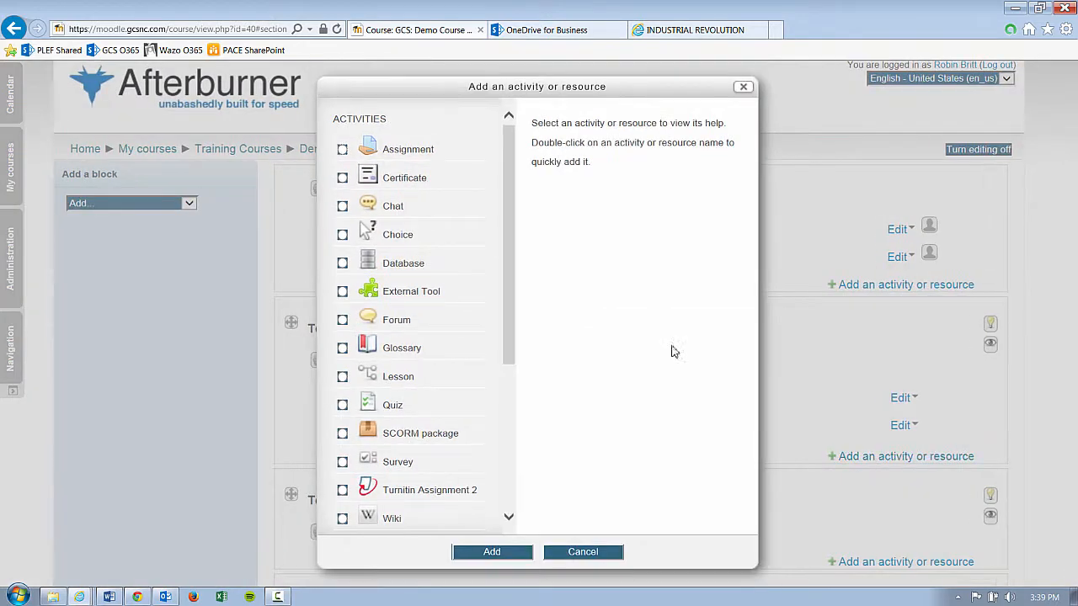
drag(506, 168, 505, 319)
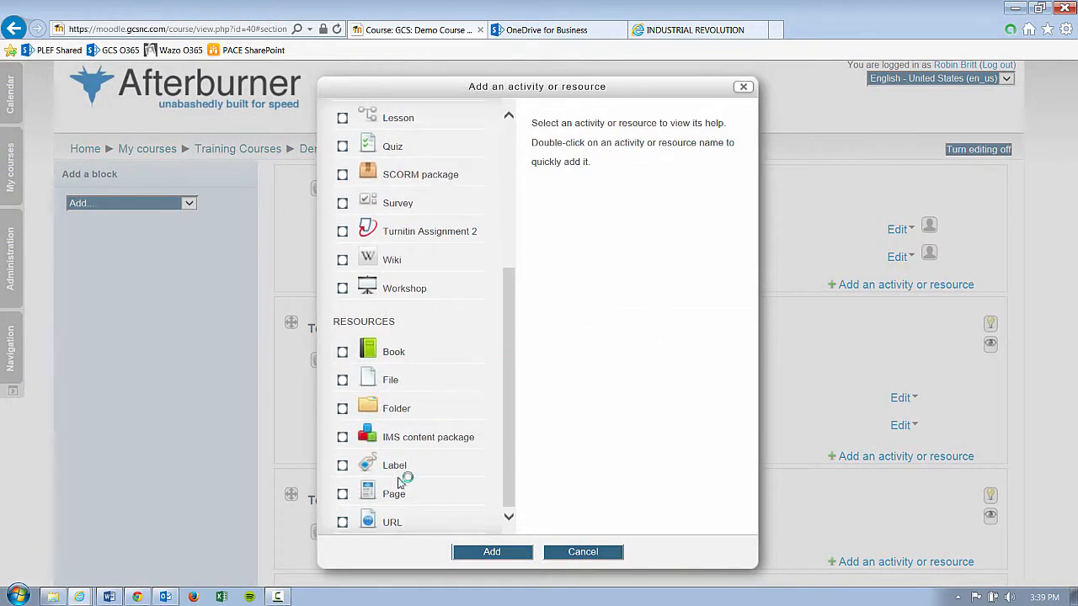
click(343, 523)
click(491, 550)
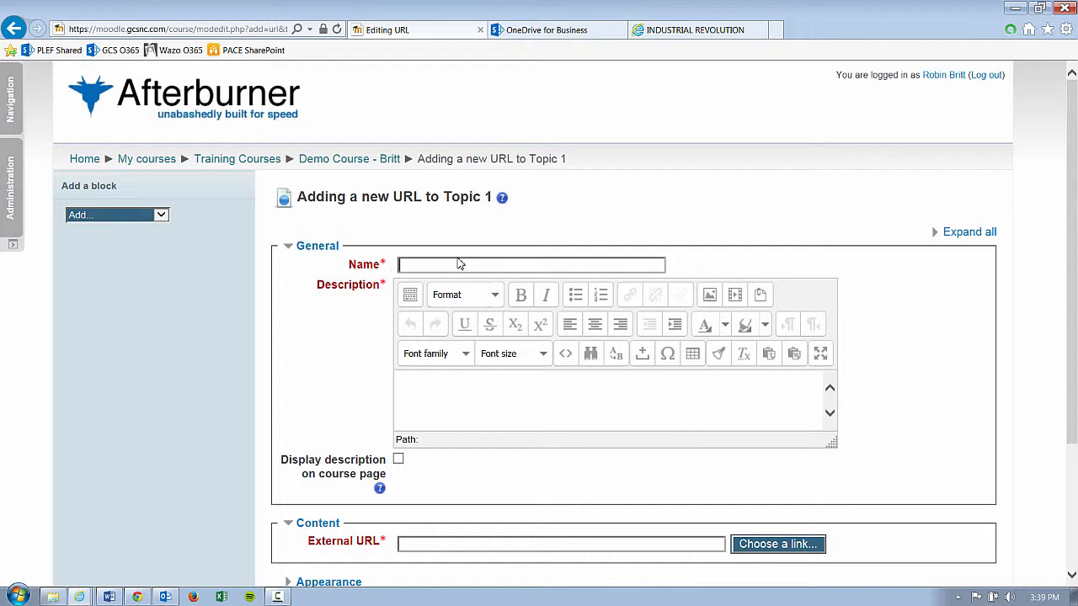
Name the URL resource "Article on the Industrial Revolution" and enter "article" as its description
text(Article on the Industrial)
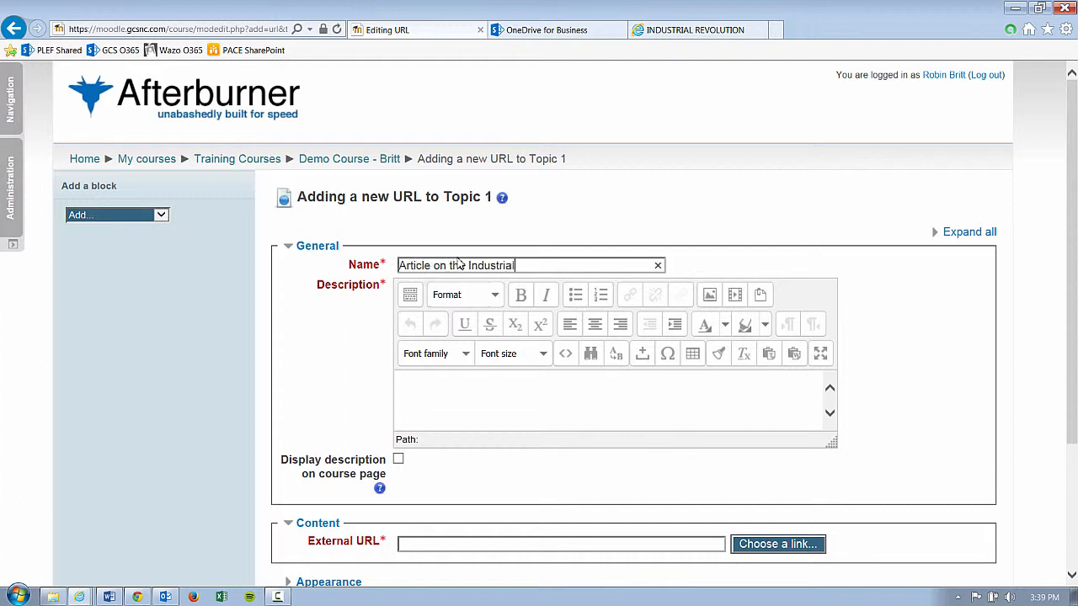
text( Revolutoin)
click(467, 385)
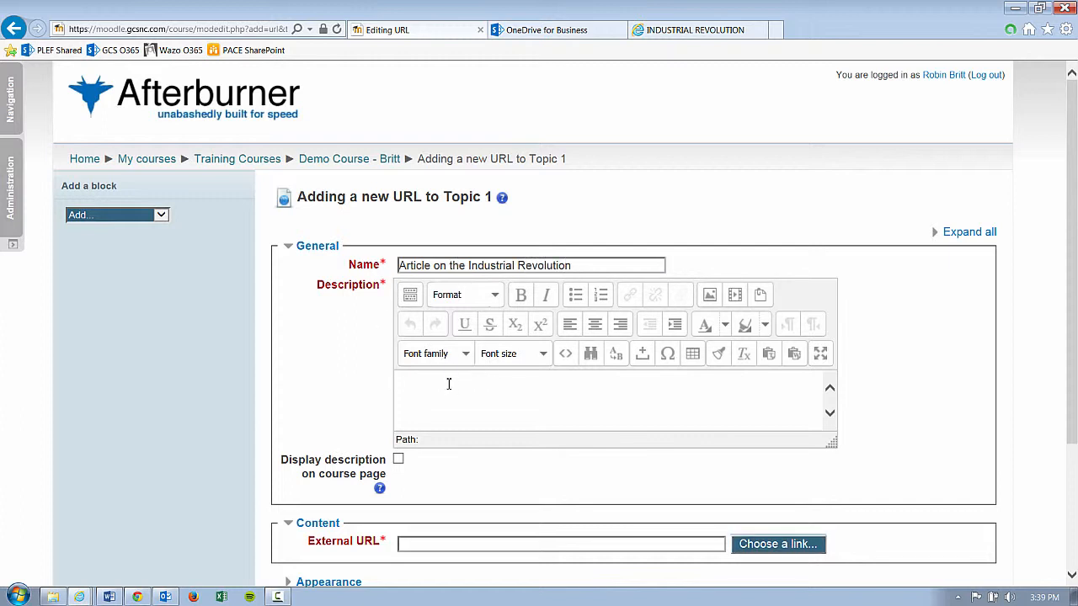
text(article)
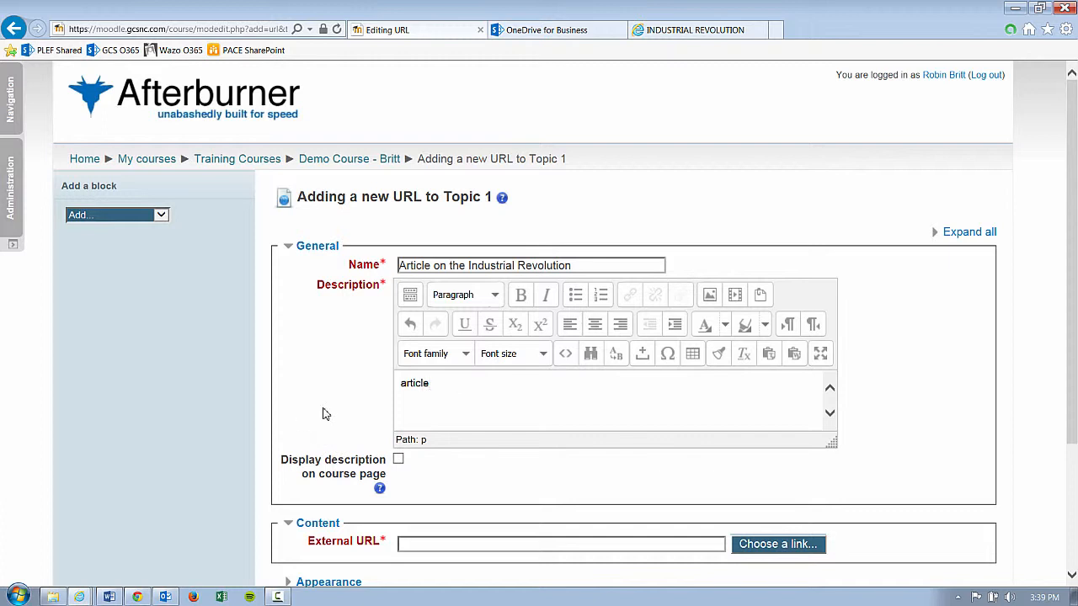
scroll(324, 413, down, 3)
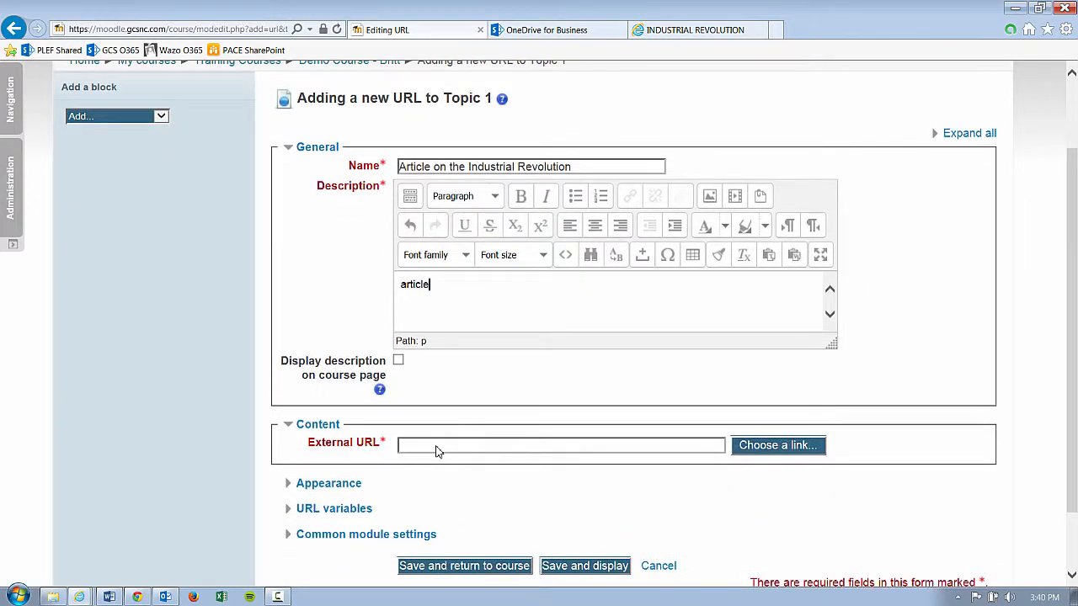
right_click(436, 451)
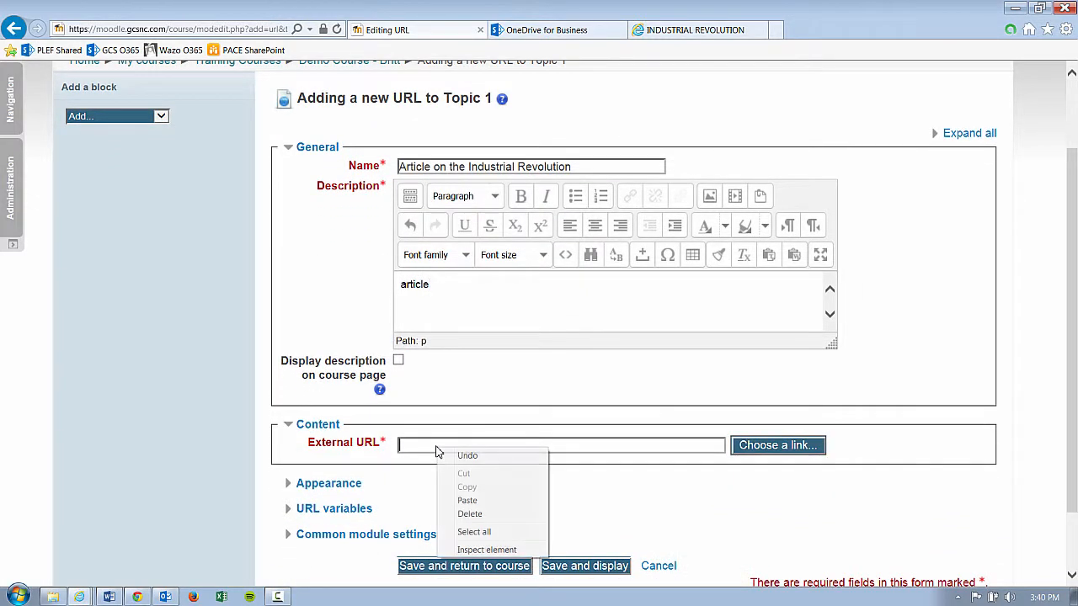
click(467, 501)
Set the resource's display option to Embed, then save it and return to the course
scroll(482, 500, down, 2)
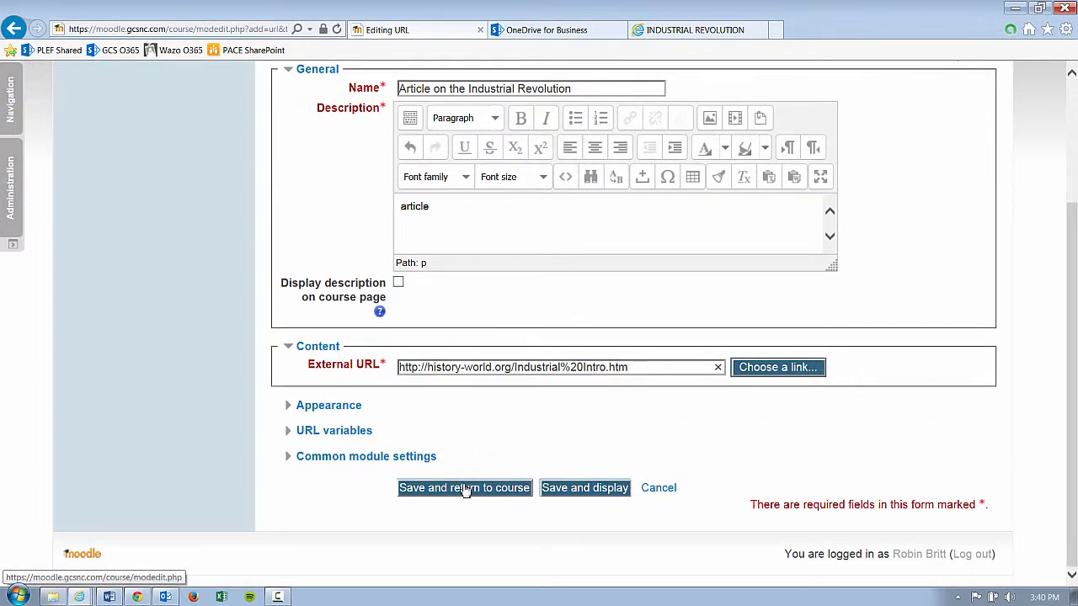
click(337, 407)
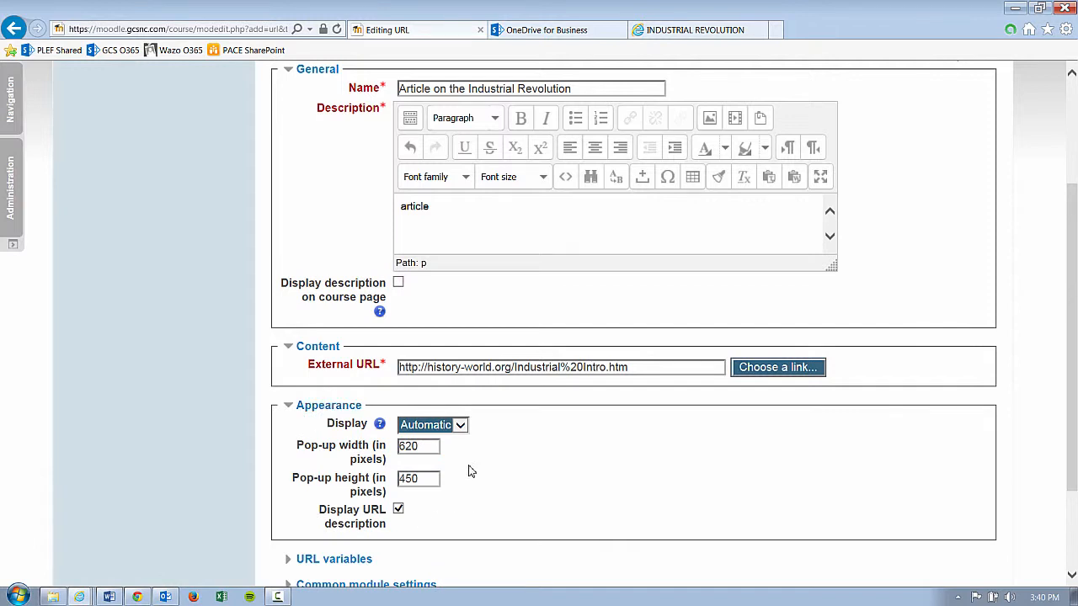
scroll(498, 474, down, 3)
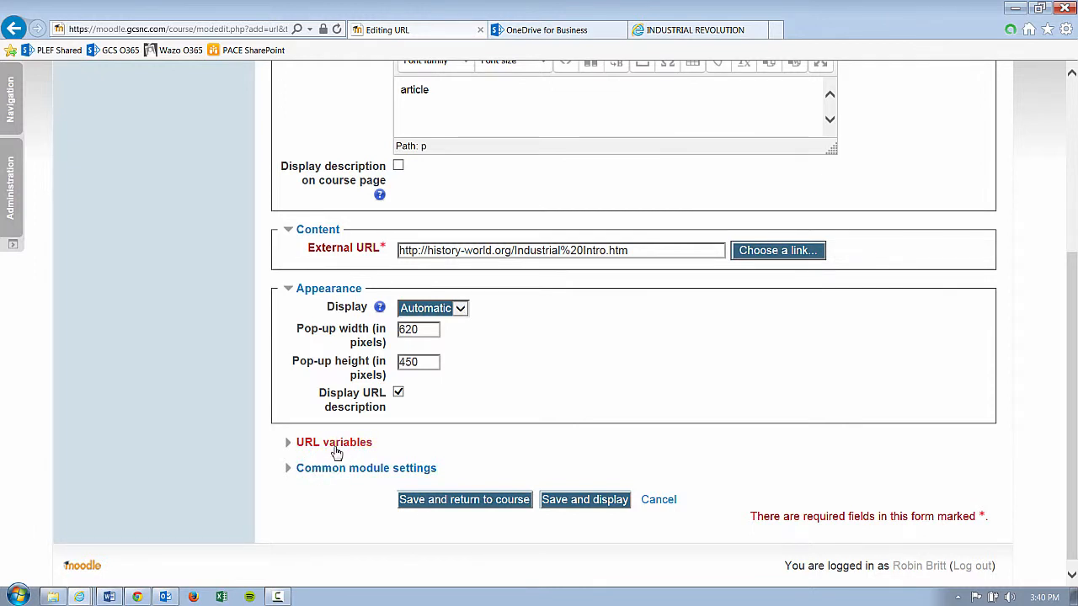
click(464, 309)
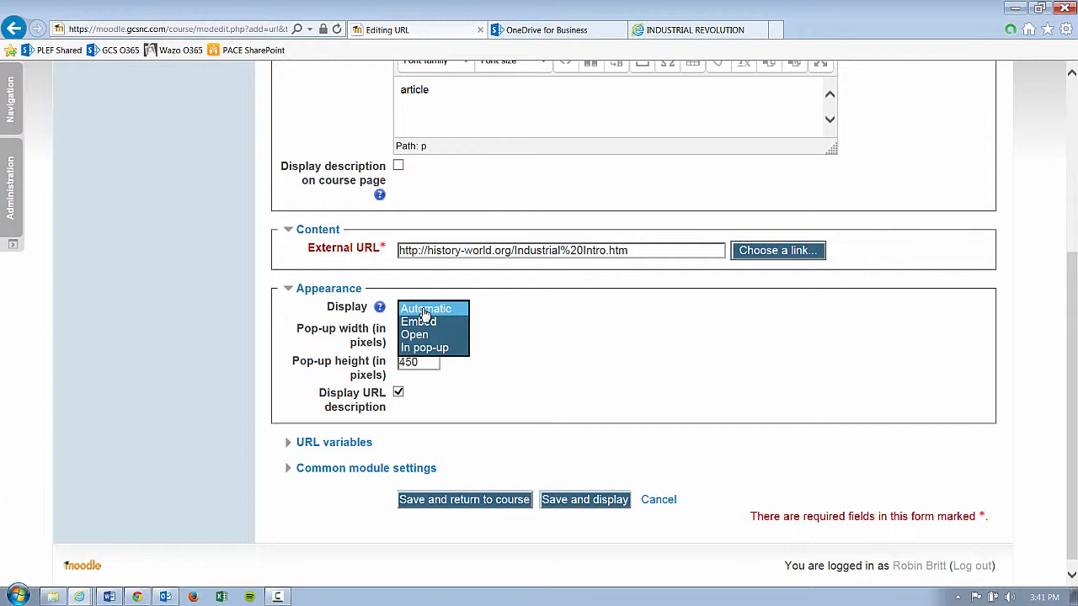
click(418, 322)
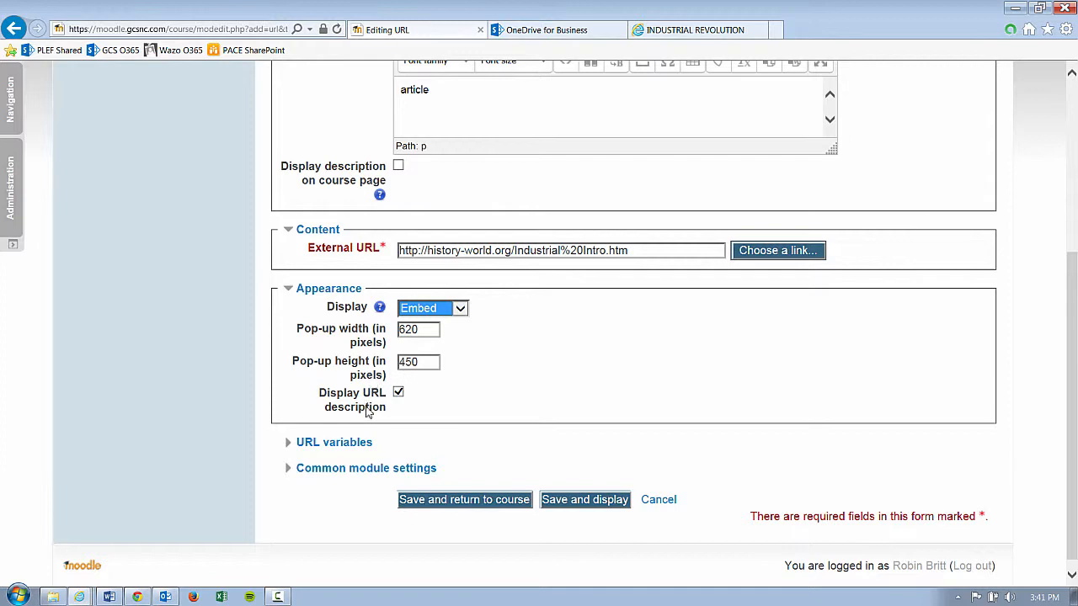
scroll(342, 381, up, 5)
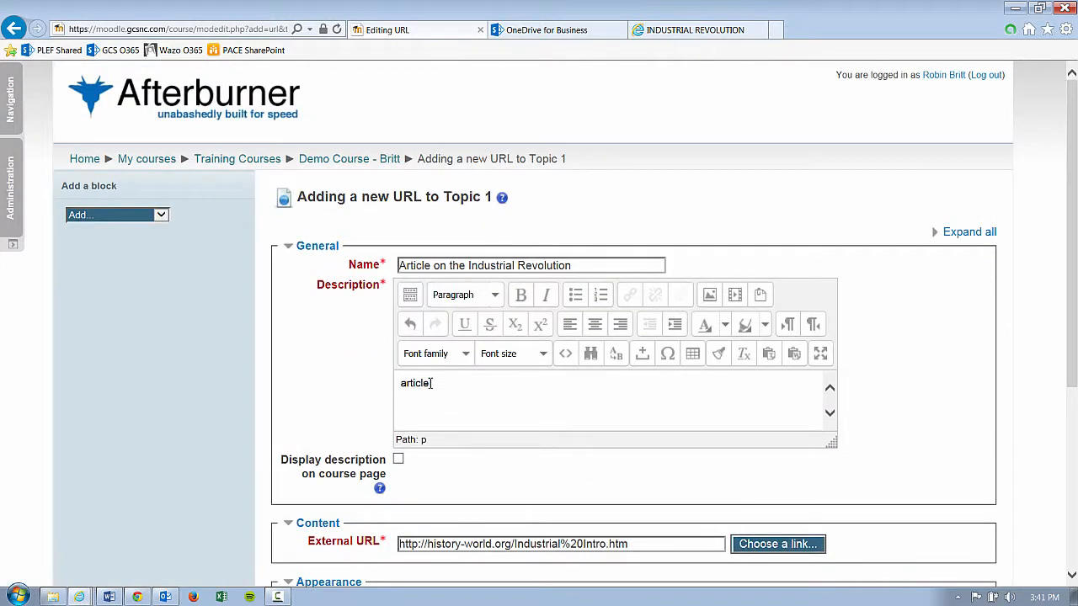
scroll(356, 382, down, 4)
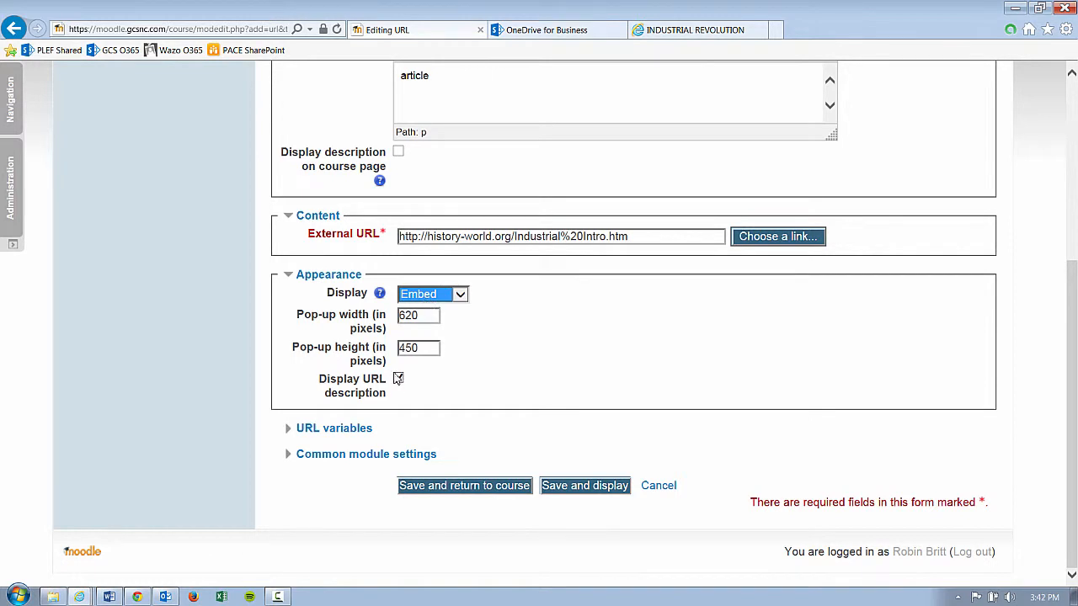
click(426, 486)
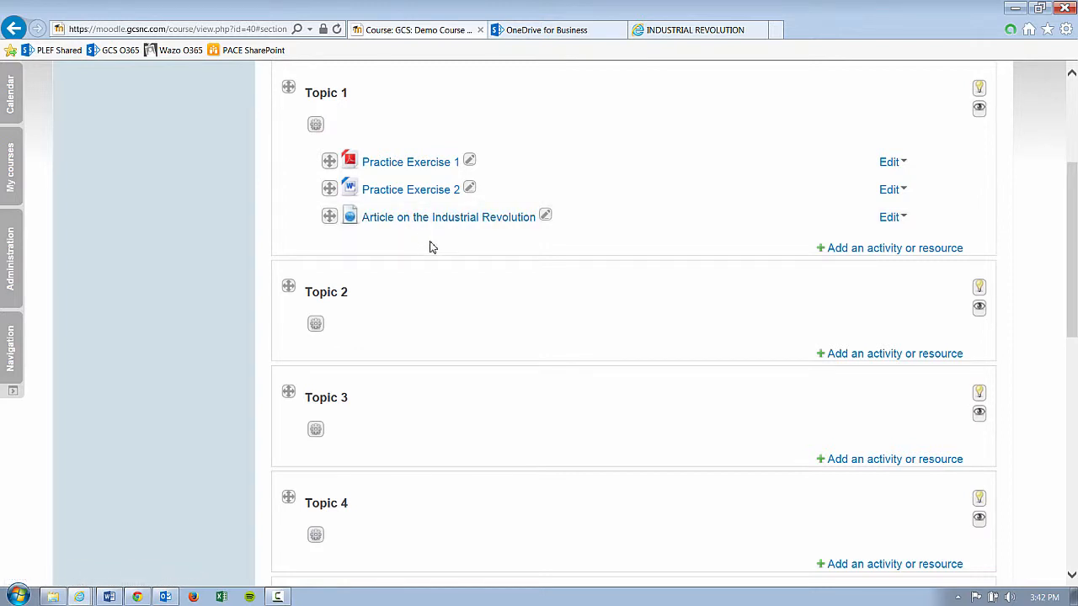
Open the Industrial Revolution article from Topic 1 to examine its embedded display, then return to the course page
click(433, 220)
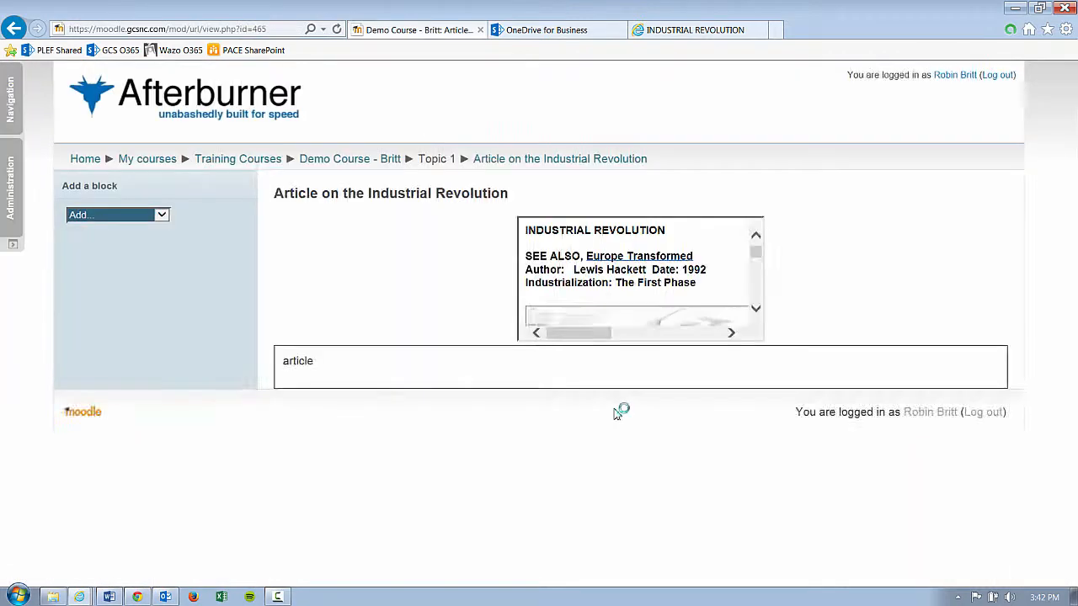
scroll(203, 265, down, 2)
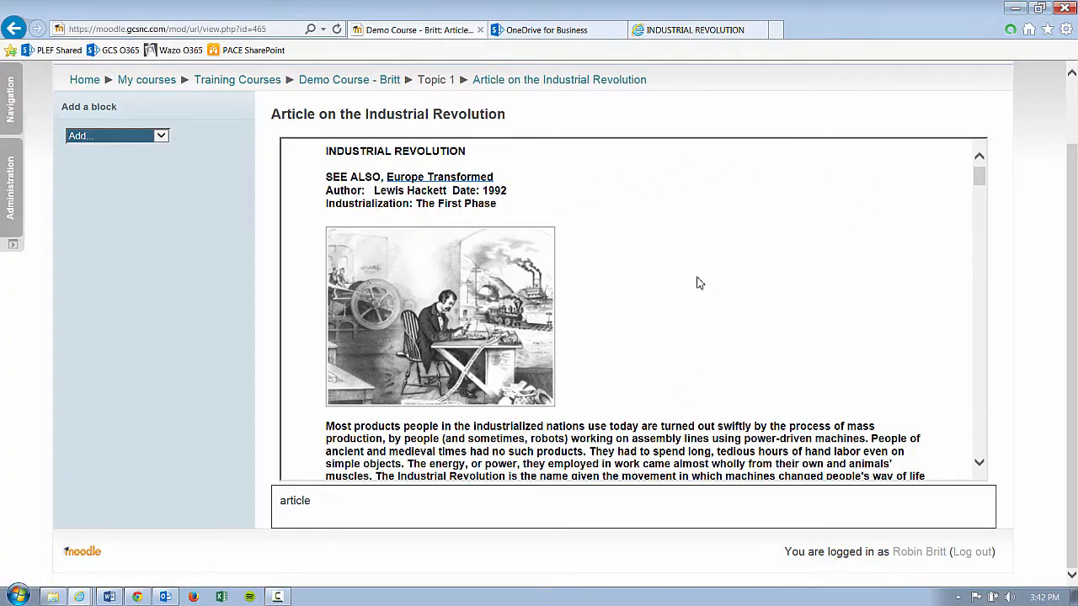
mouse_move(979, 177)
mouse_down()
mouse_move(976, 283)
mouse_move(977, 181)
mouse_up()
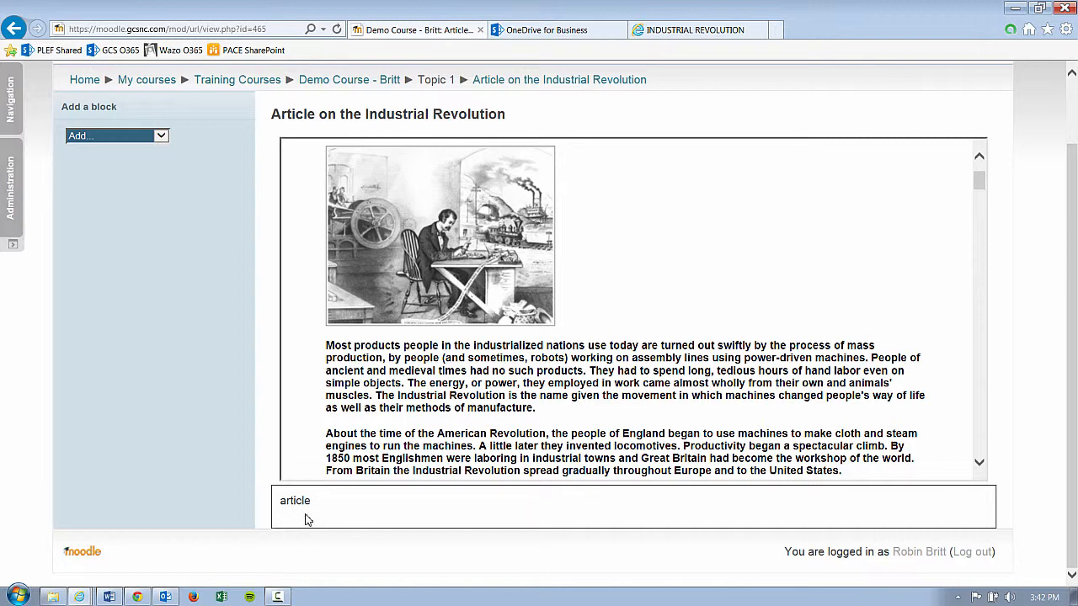
click(14, 29)
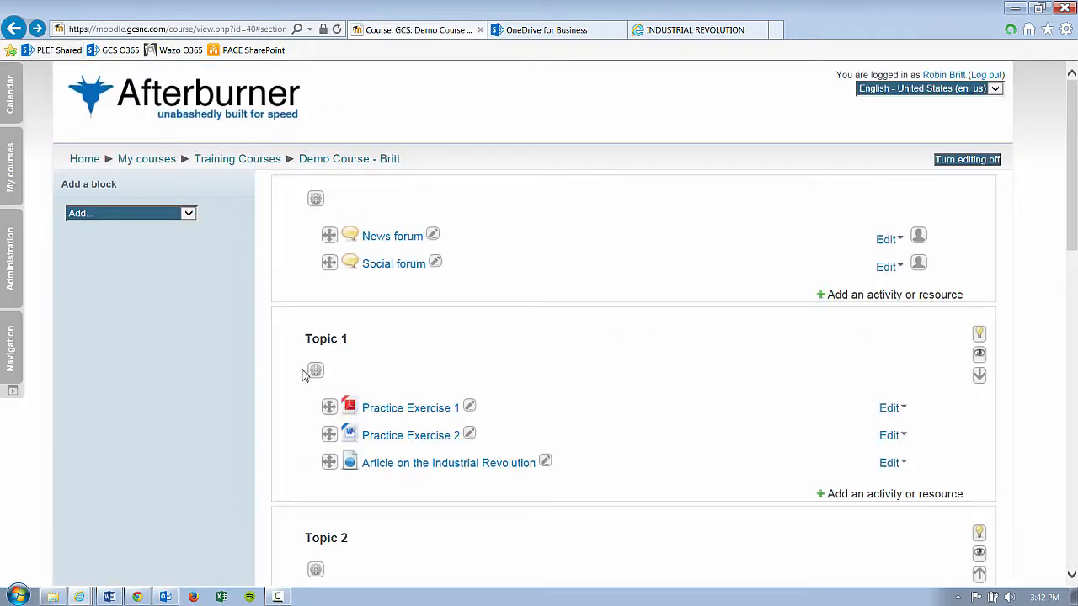
Edit the Industrial Revolution article's settings to change its display option to Open, then save and return to the course
scroll(407, 430, down, 4)
scroll(406, 430, up, 1)
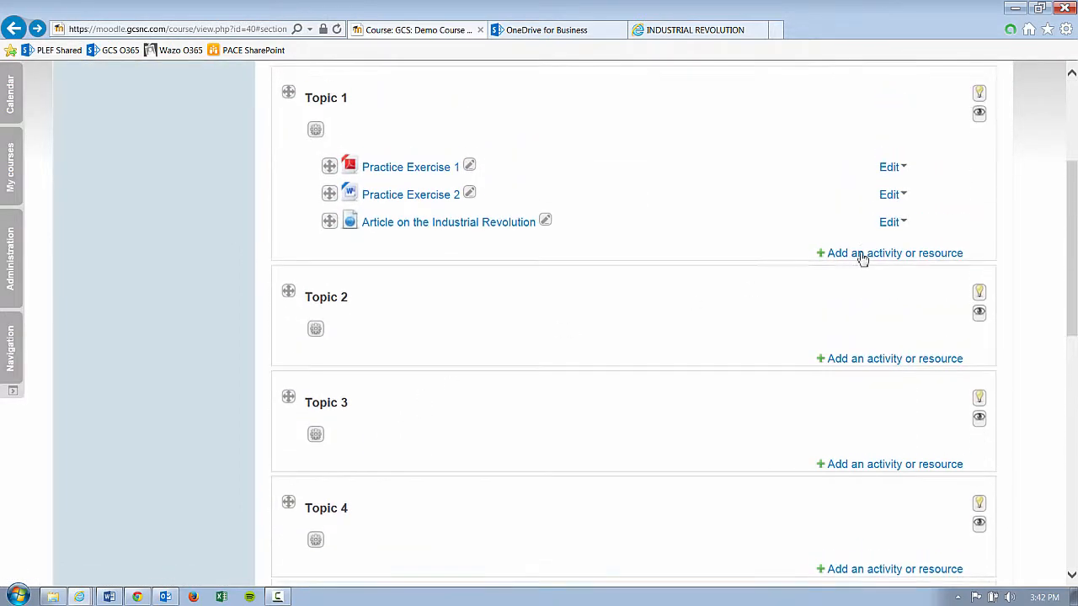
click(893, 224)
click(890, 247)
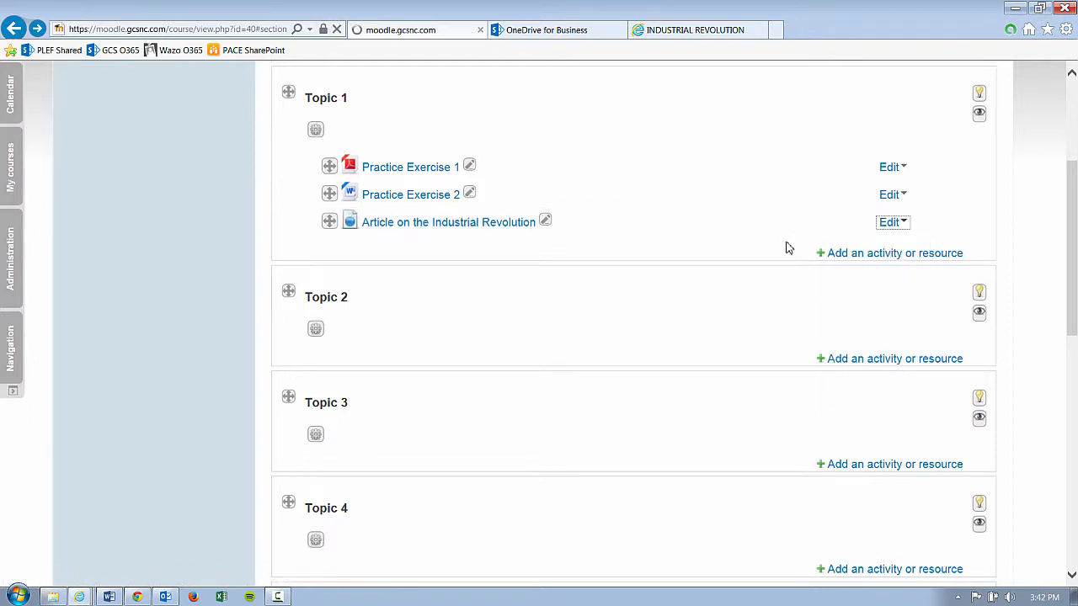
scroll(341, 320, down, 3)
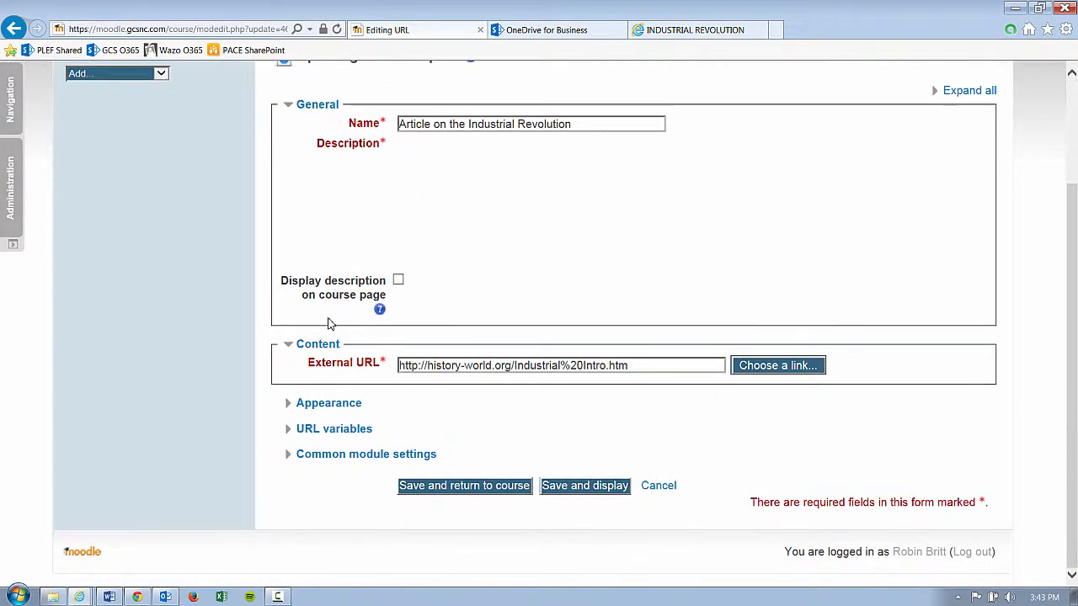
click(324, 403)
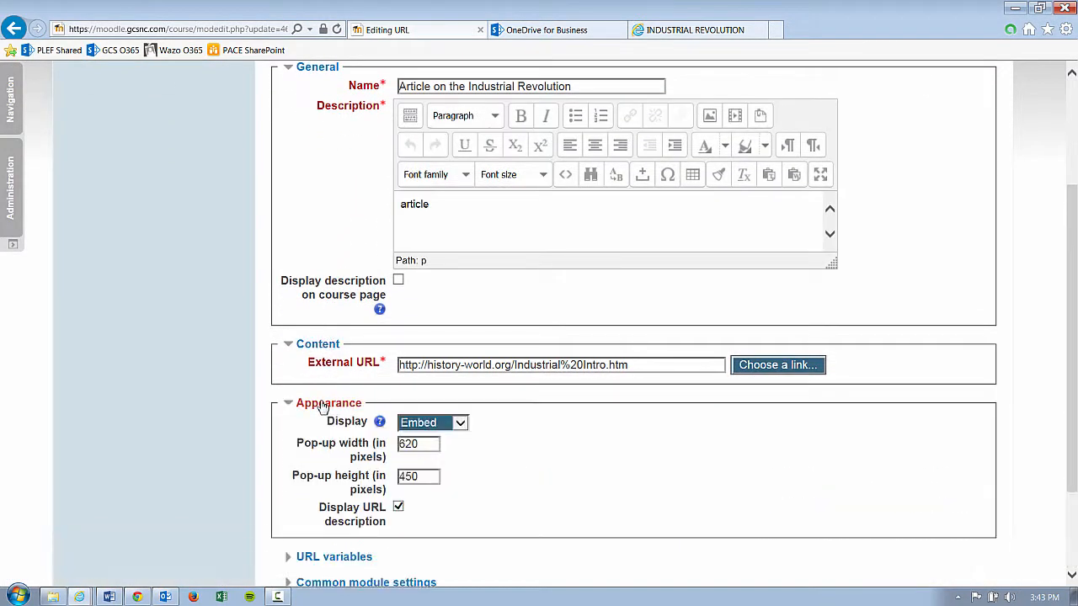
click(453, 430)
click(442, 436)
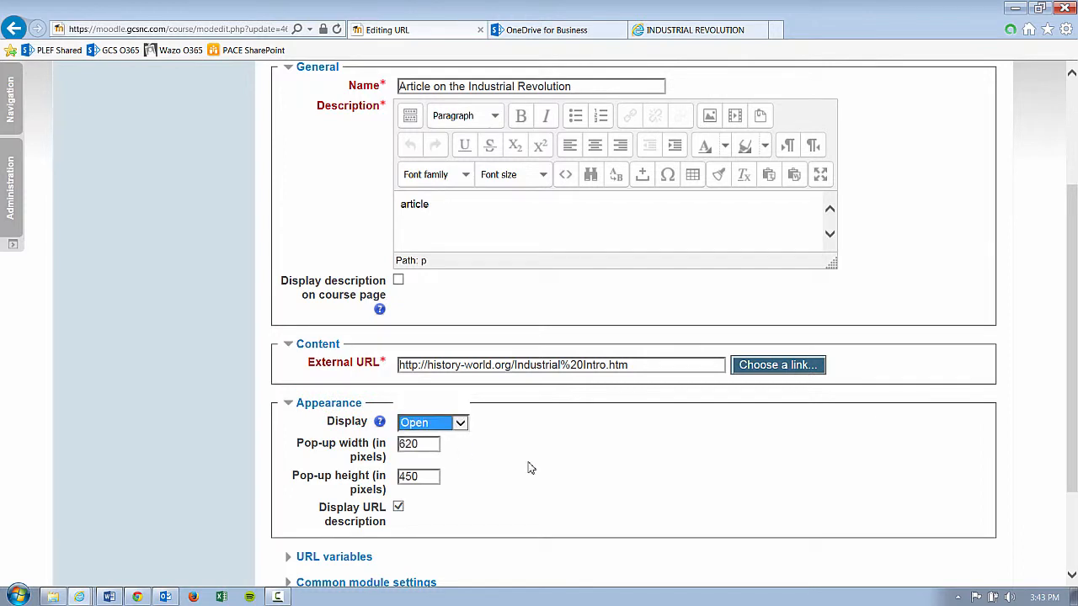
scroll(529, 466, down, 3)
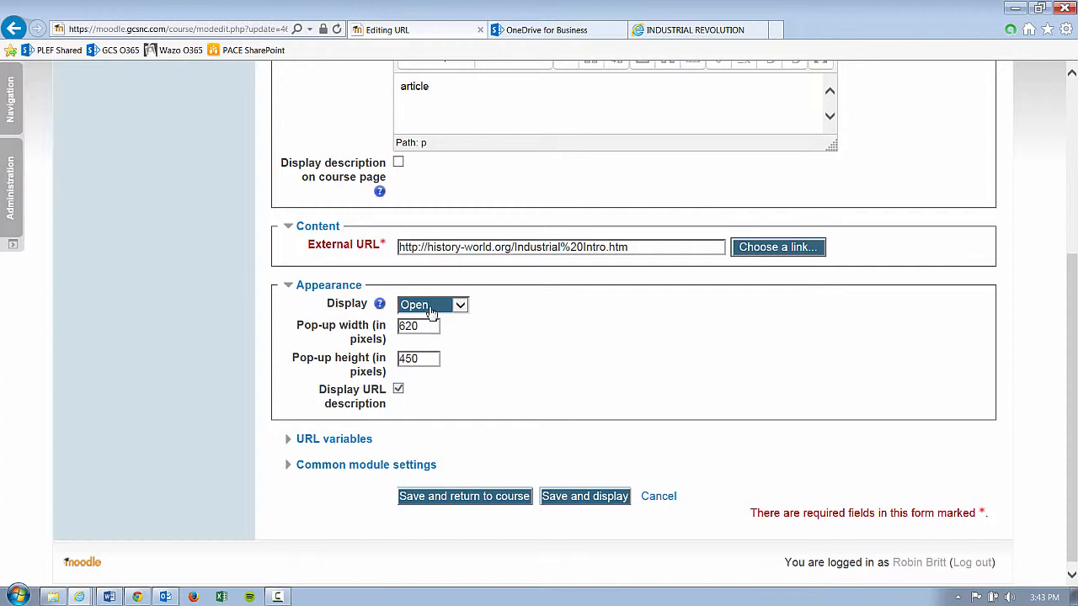
click(470, 498)
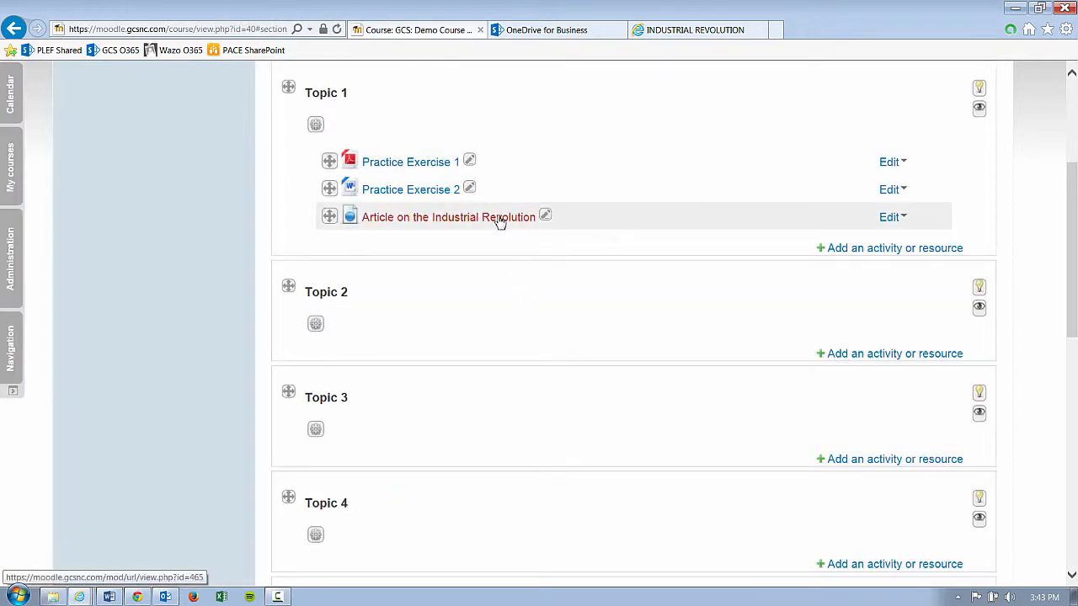
Open the article from Topic 1 to check how the Open display works, then go back to the course page
click(500, 219)
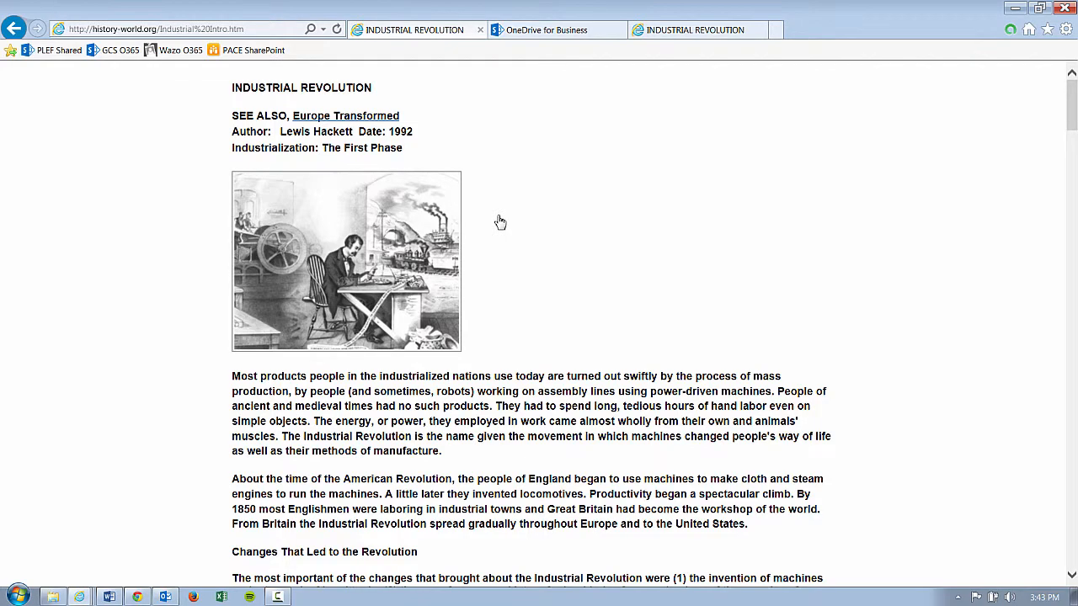
scroll(501, 222, down, 10)
key(alt+Left)
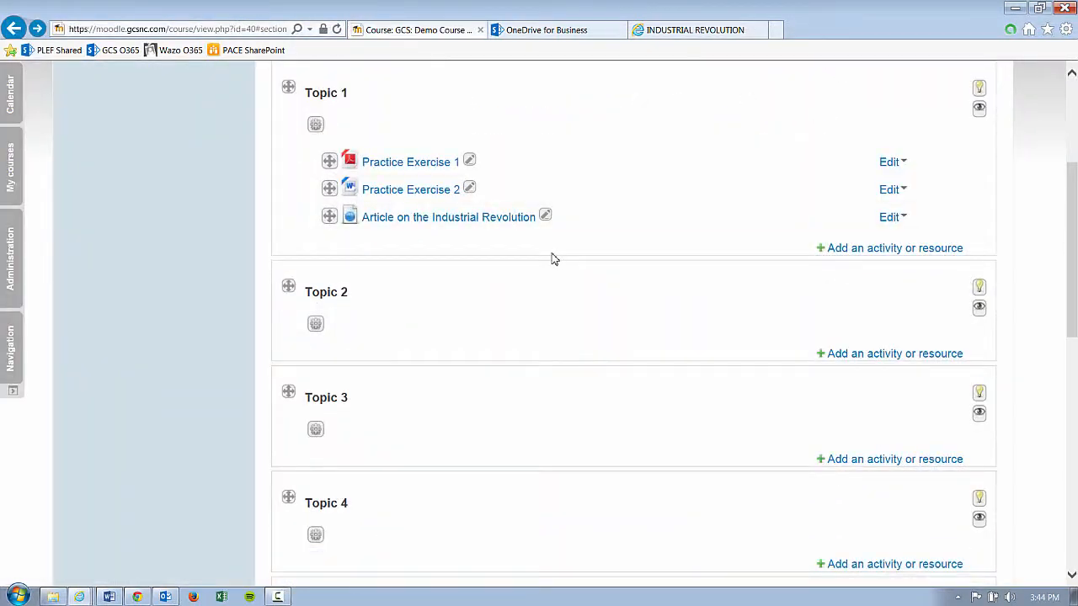
Change the Industrial Revolution article's display option to In pop-up in its settings, then save and return to the course
click(890, 219)
click(887, 244)
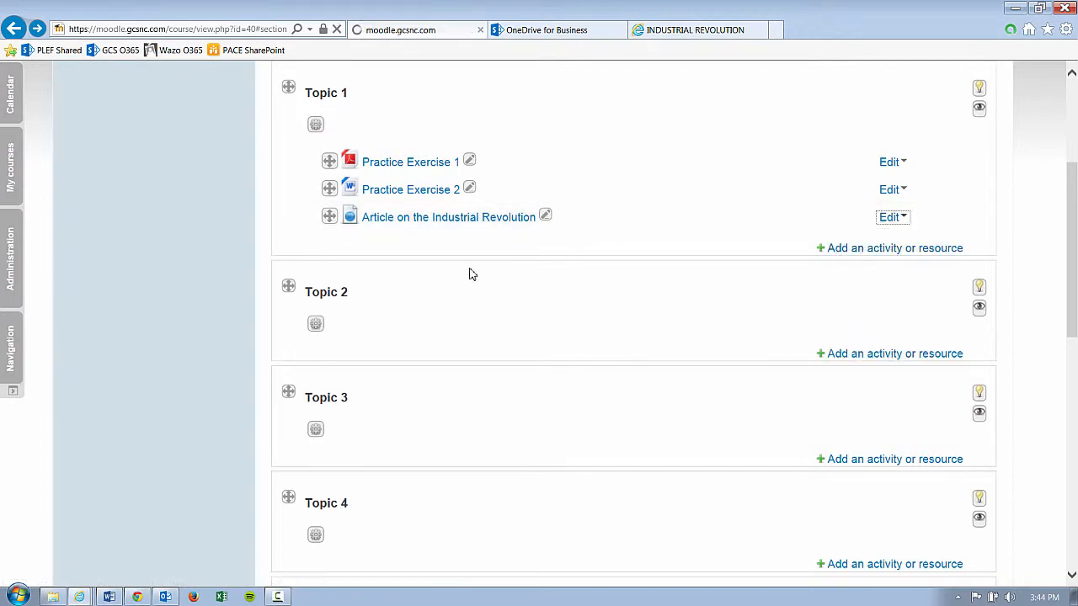
scroll(281, 309, down, 4)
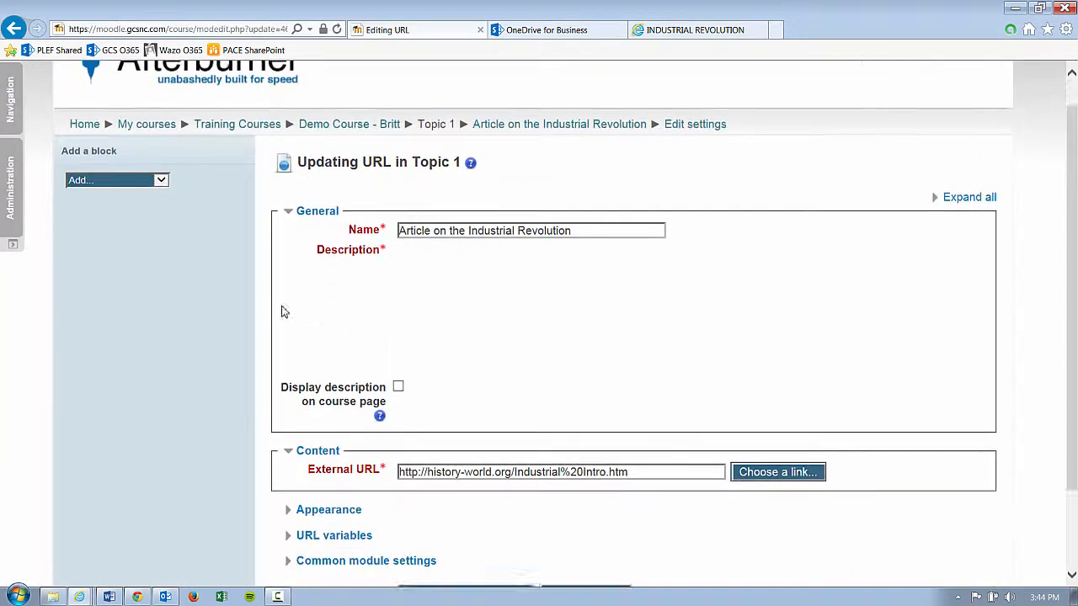
click(310, 441)
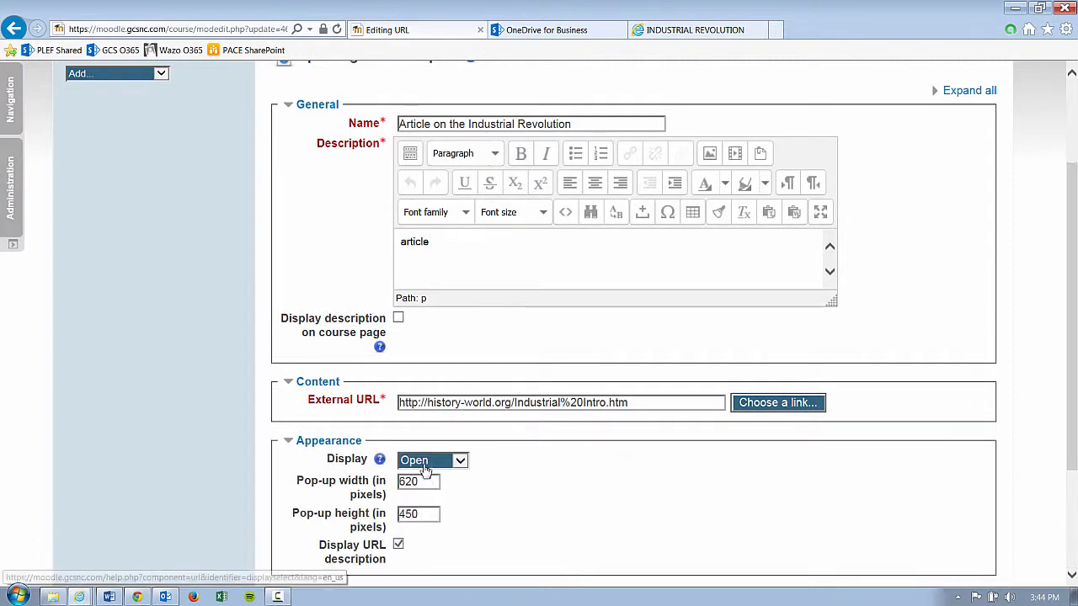
click(459, 459)
click(424, 473)
scroll(506, 505, down, 3)
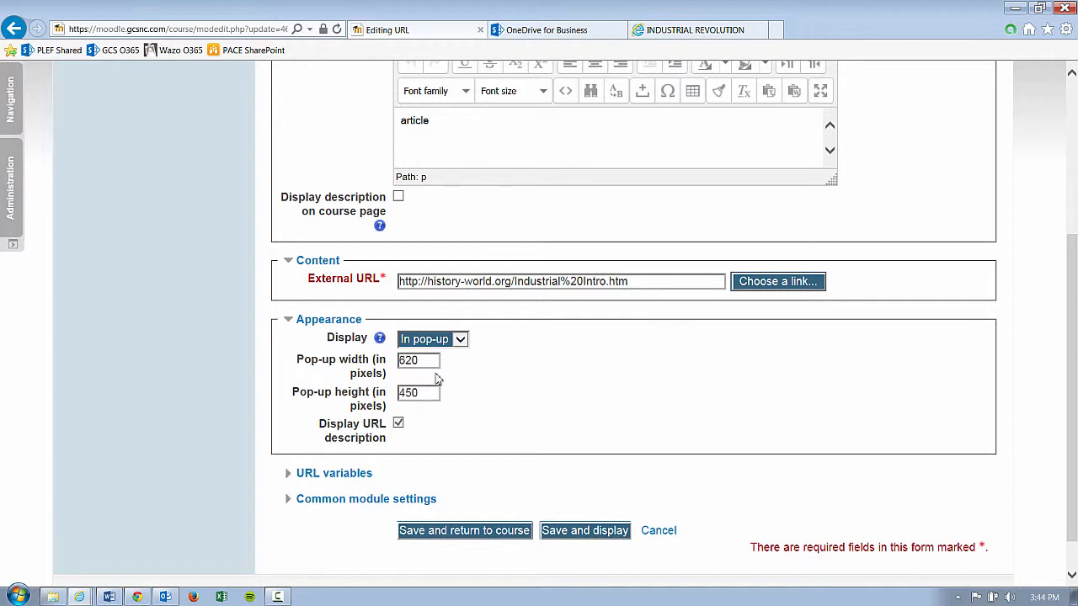
click(452, 535)
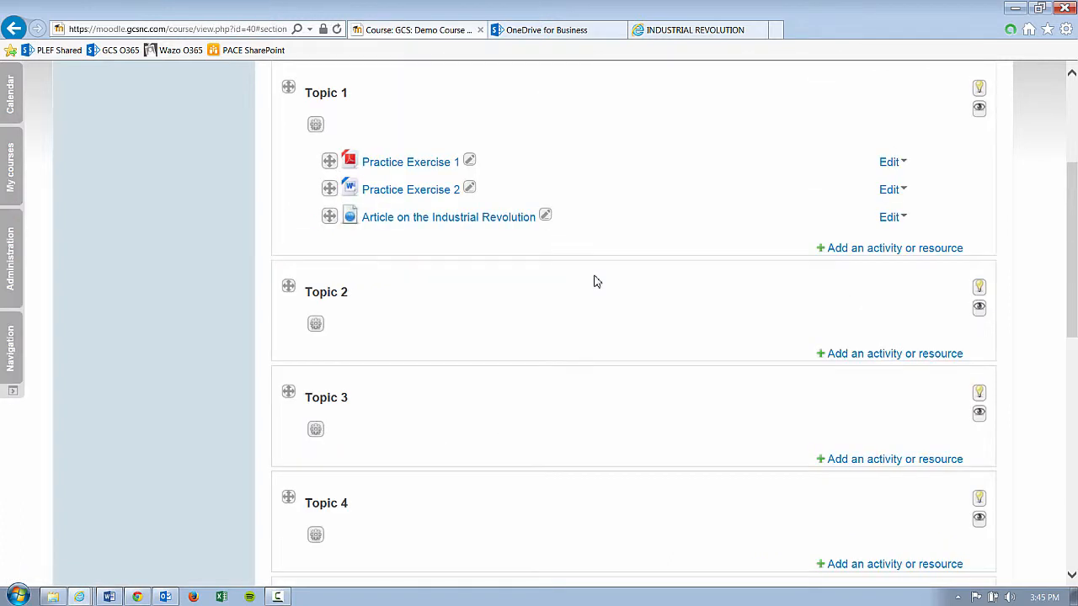
Open the Industrial Revolution article from Topic 1, maximize its pop-up window and look through the article to its end
click(488, 219)
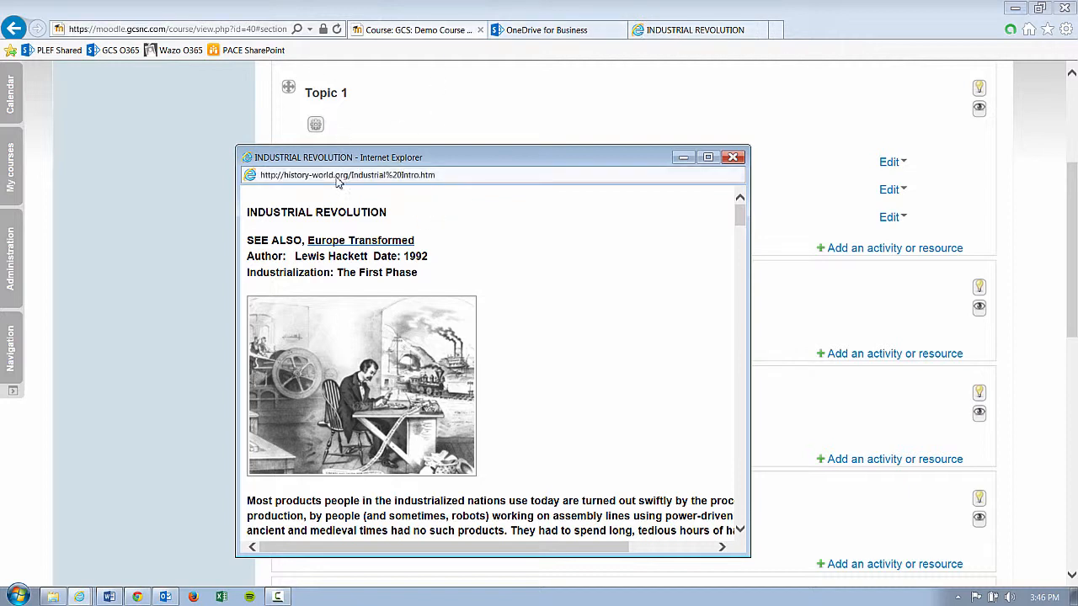
click(439, 176)
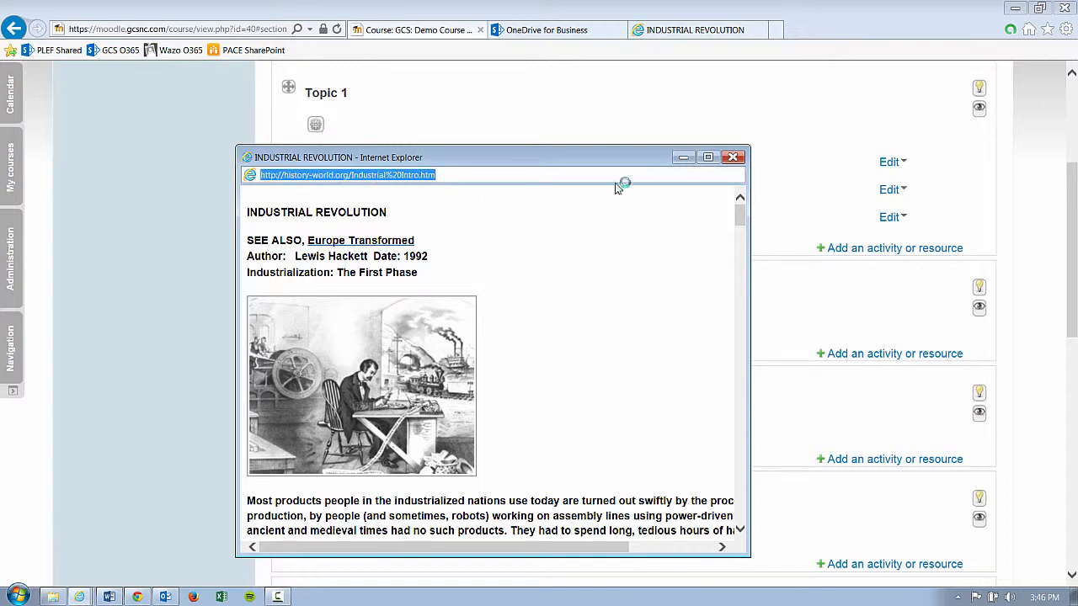
click(708, 157)
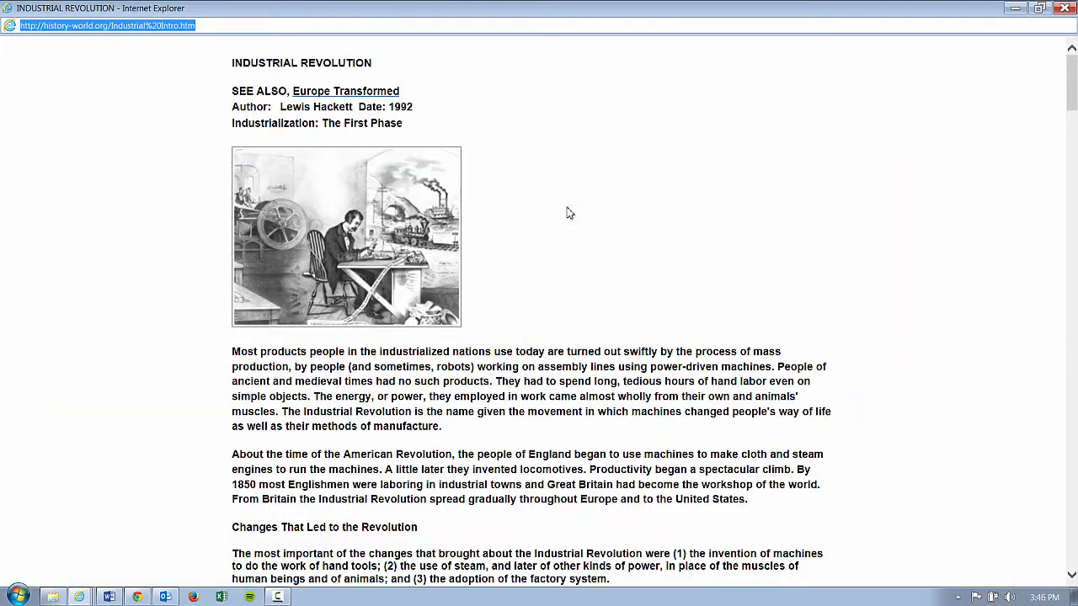
click(623, 201)
drag(1072, 93, 1050, 566)
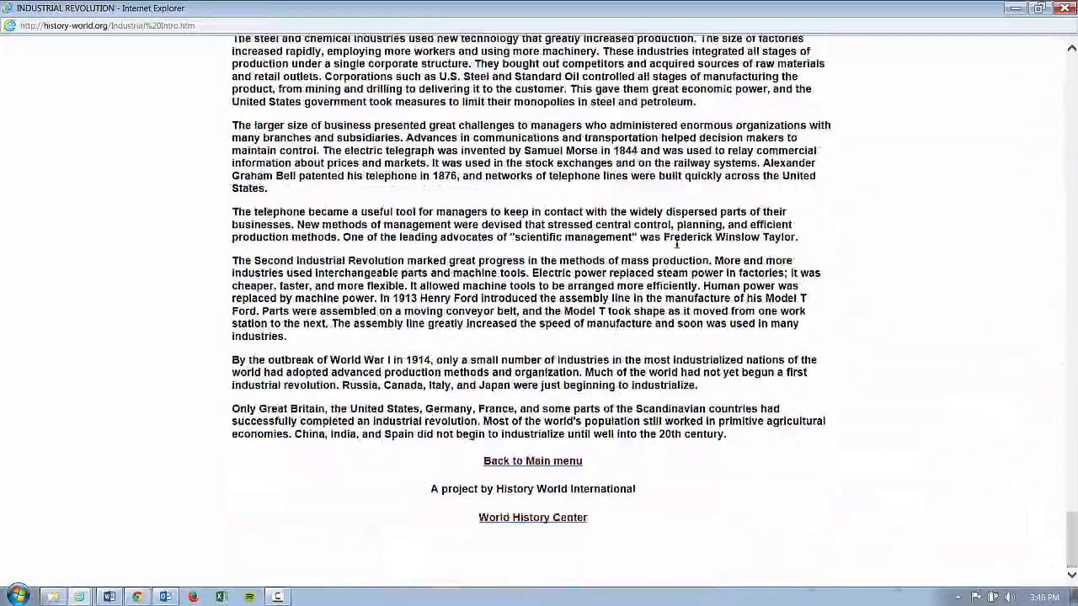
Follow the article's links to the site's main menu and home page, then close the pop-up window
click(537, 463)
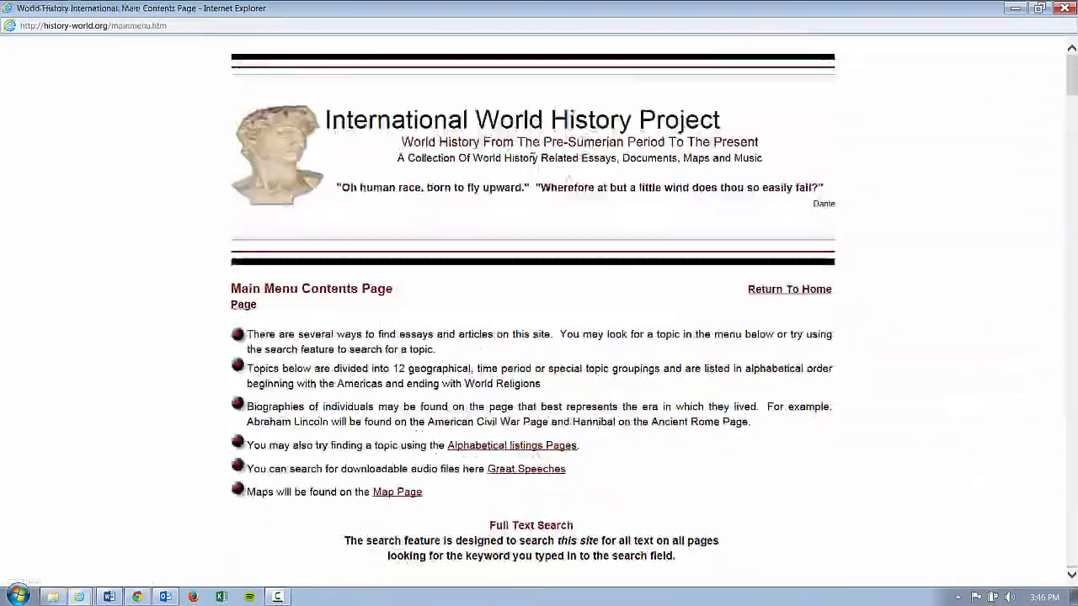
click(781, 291)
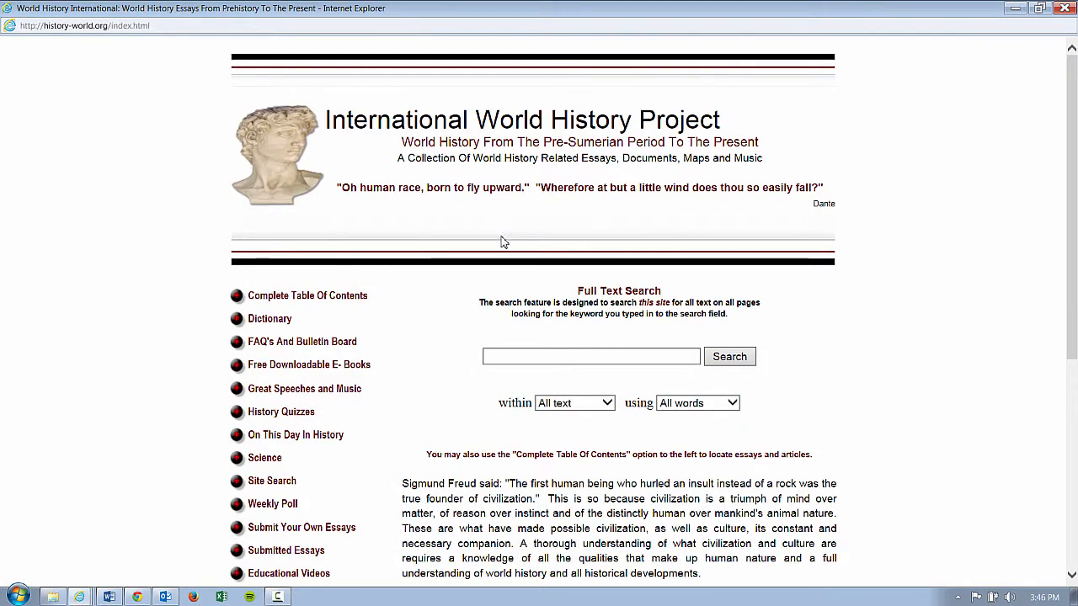
click(1063, 8)
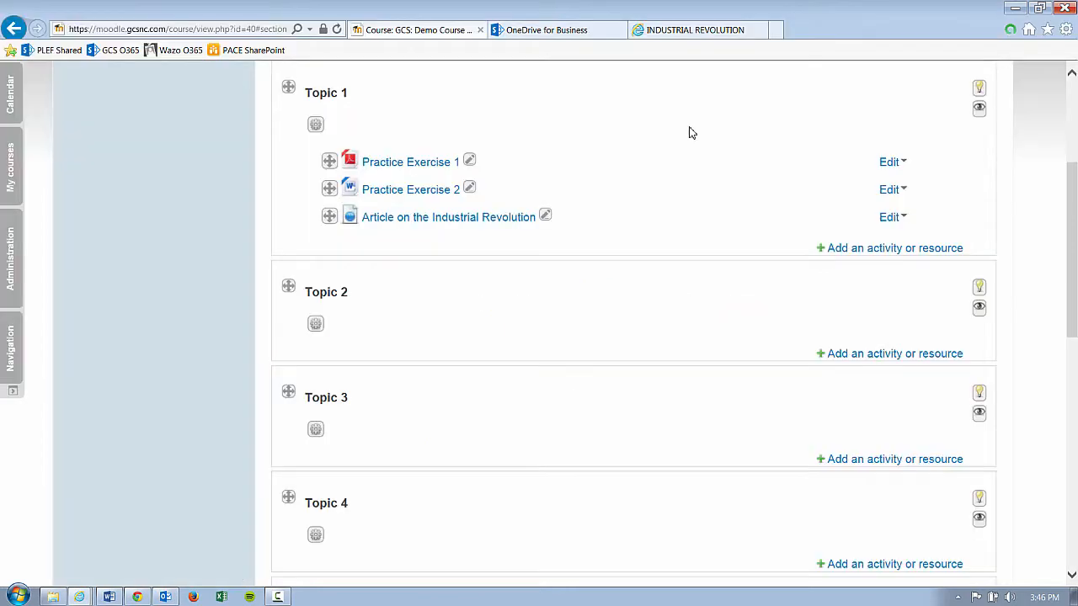